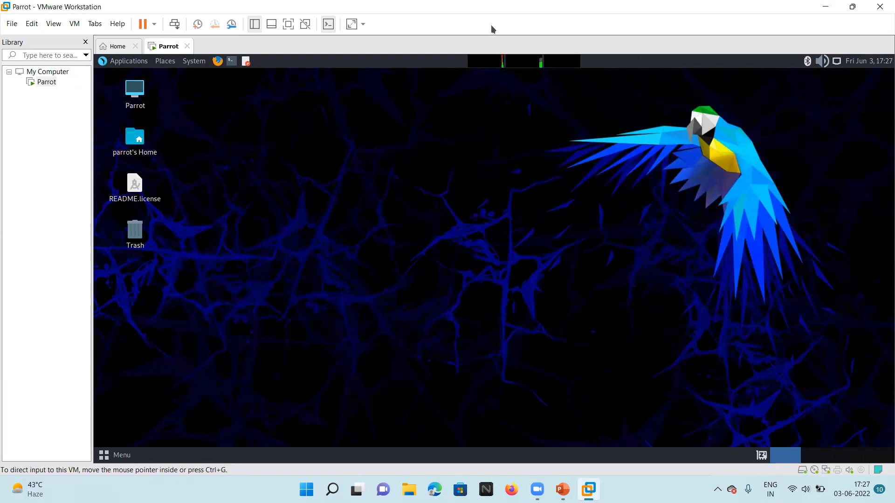
Show the Parrot virtual machine in full screen and browse the pentesting tools available for information gathering
click(288, 24)
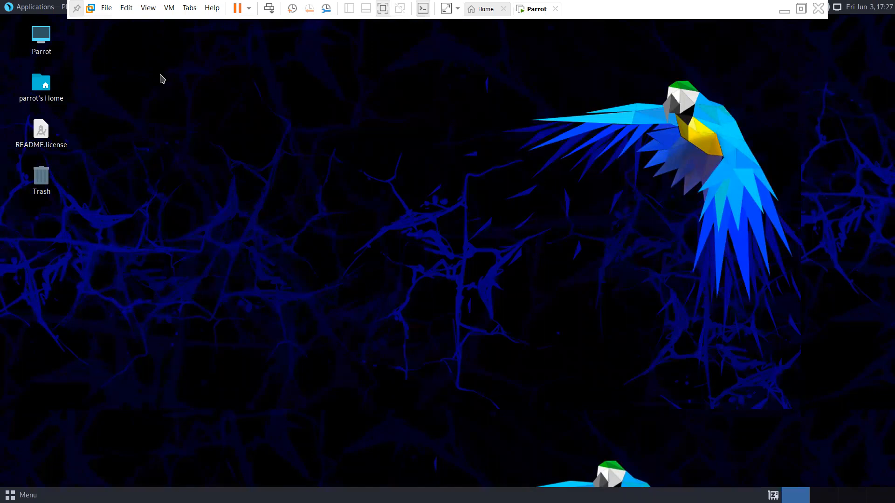
click(41, 12)
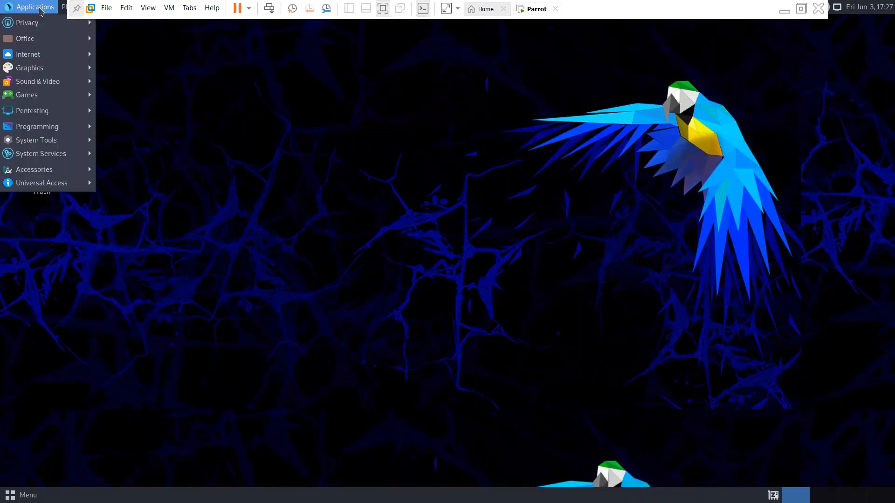
mouse_move(36, 112)
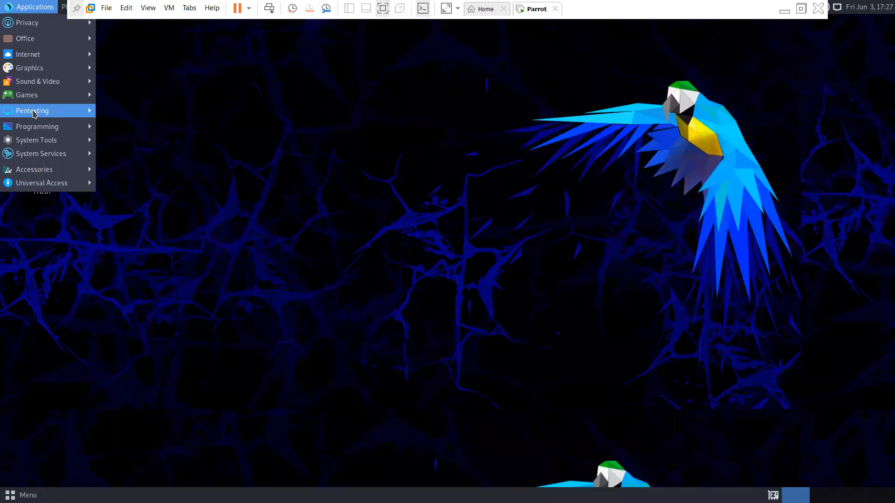
mouse_move(70, 114)
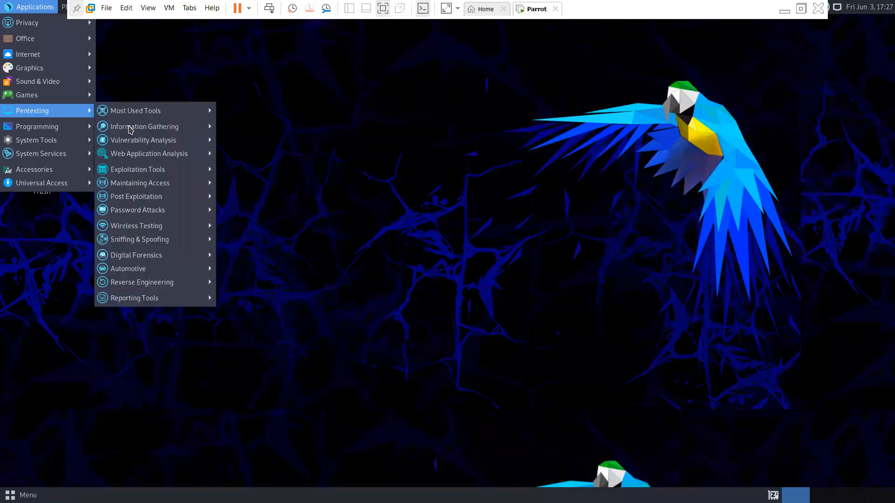
mouse_move(134, 129)
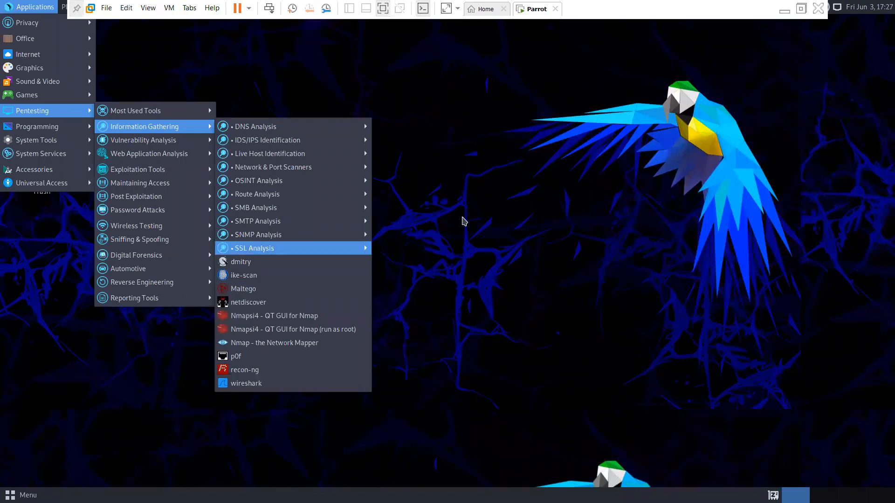
click(154, 131)
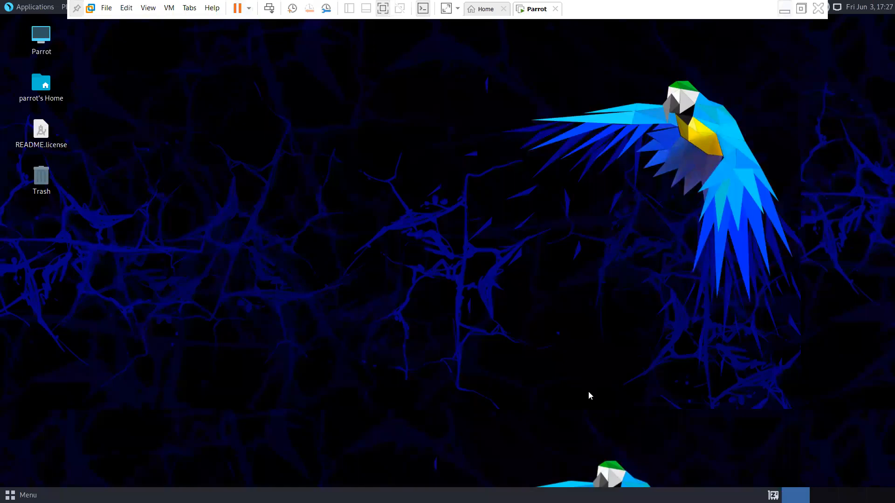
Hide the full-screen command bar and launch Maltego from a terminal with the command maltego
click(785, 8)
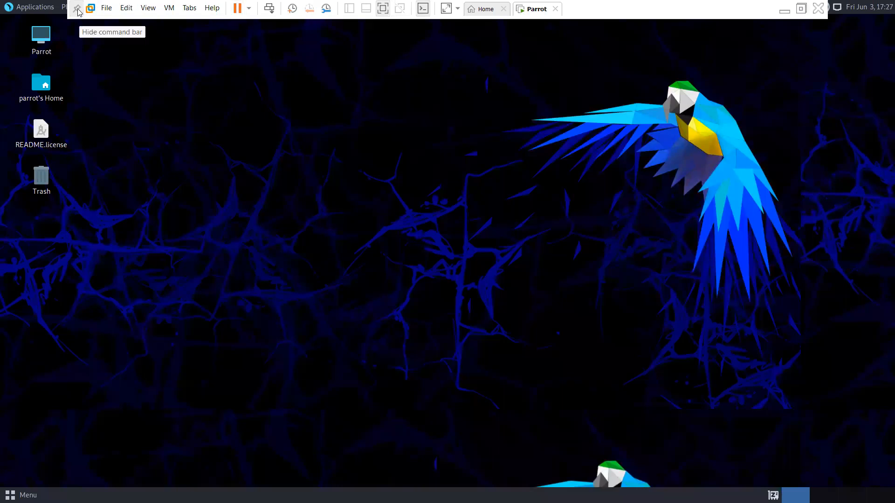
click(77, 9)
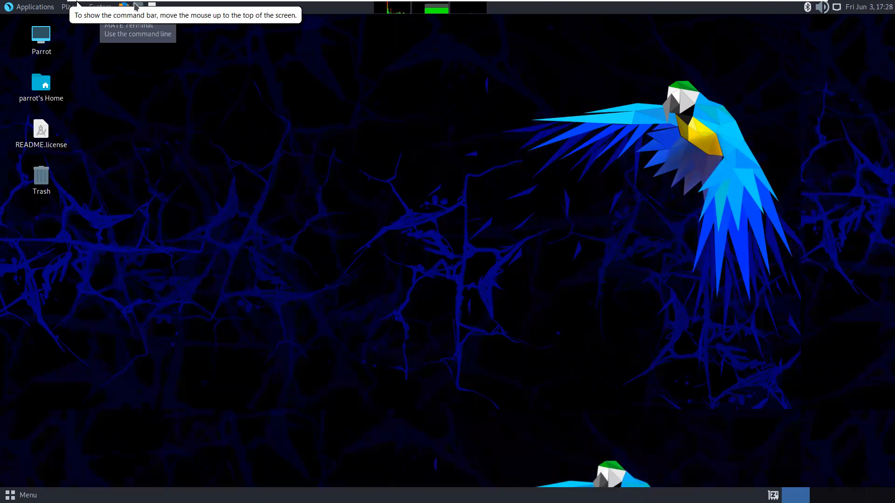
click(136, 6)
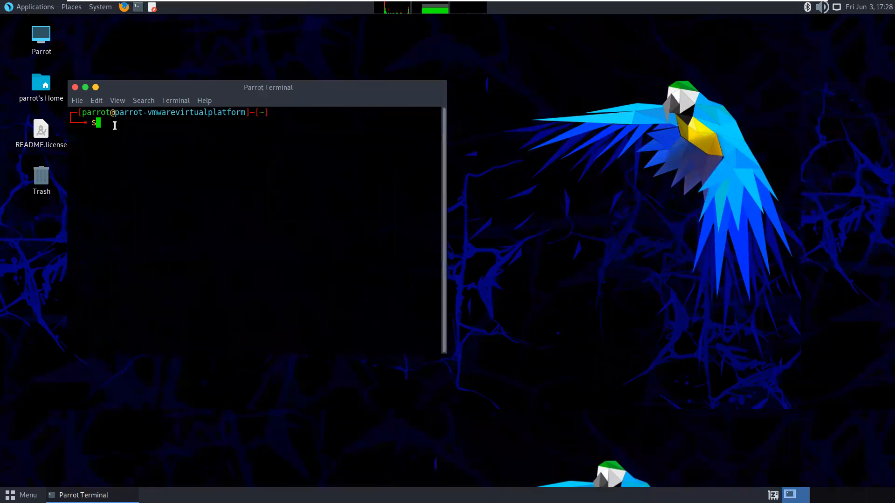
text(maltego)
key(Return)
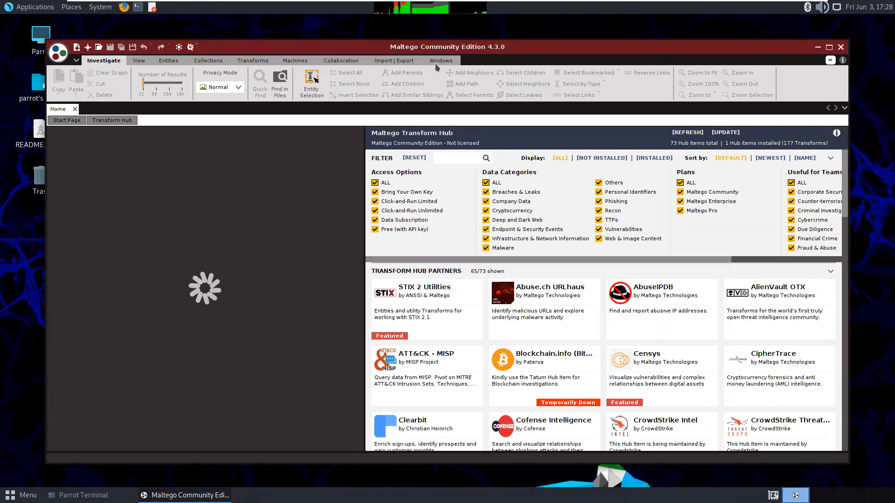
Review the details of STIX 2 Utilities in the Transform Hub and install its transforms
click(317, 83)
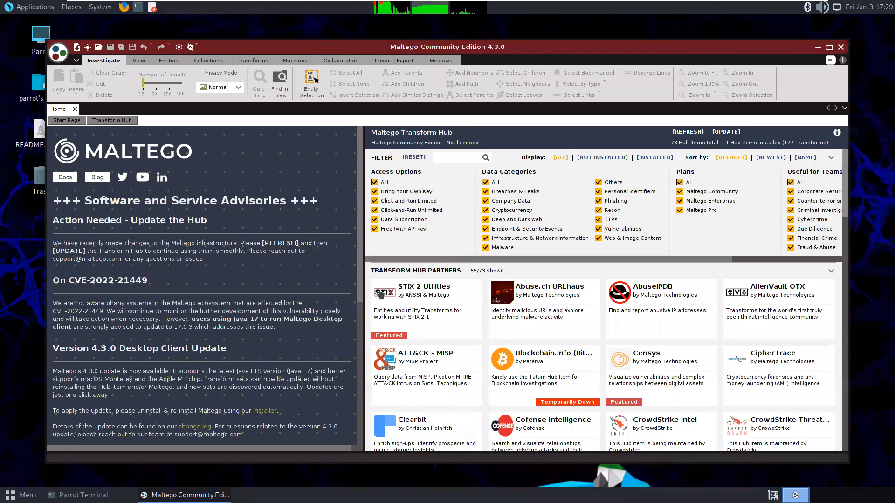
scroll(442, 298, down, 1)
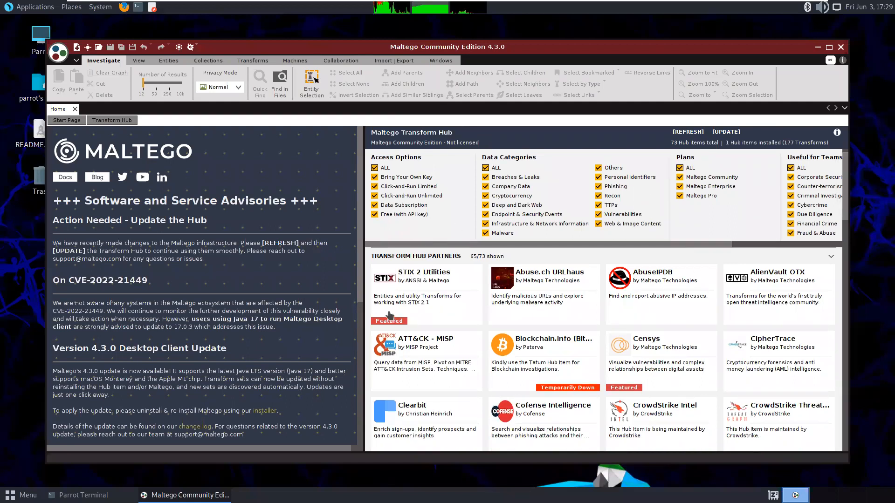
mouse_move(404, 302)
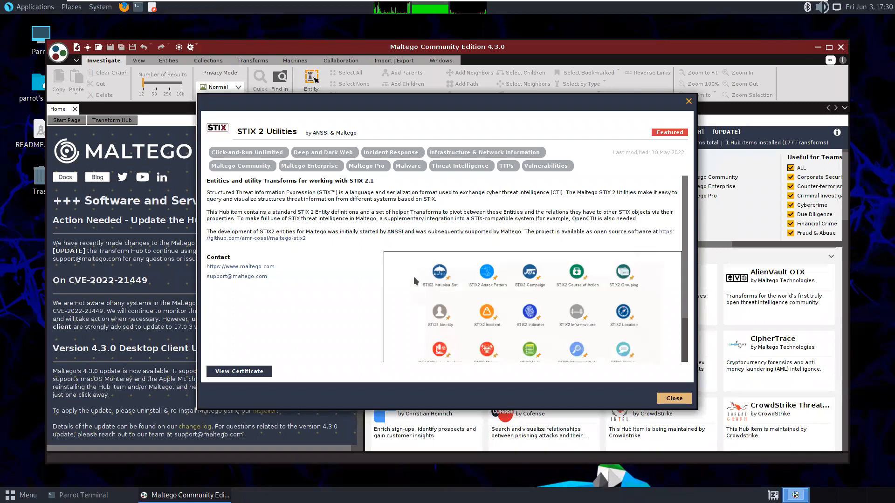
key(Escape)
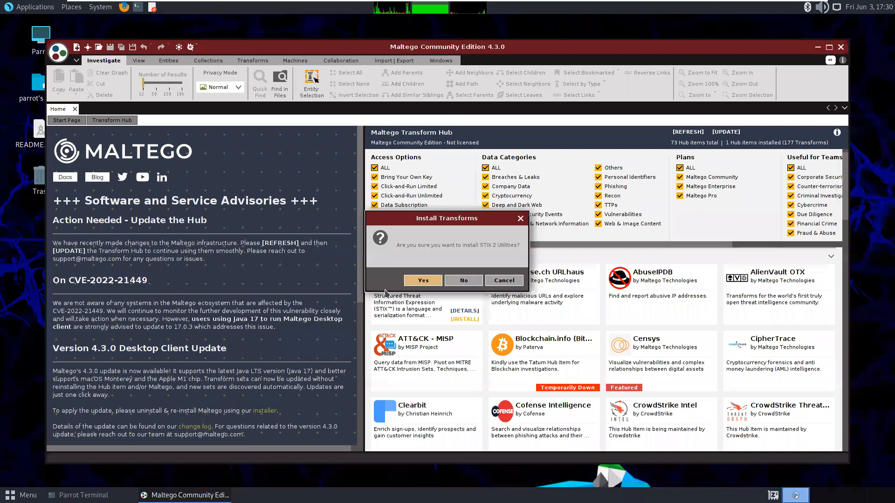
key(Return)
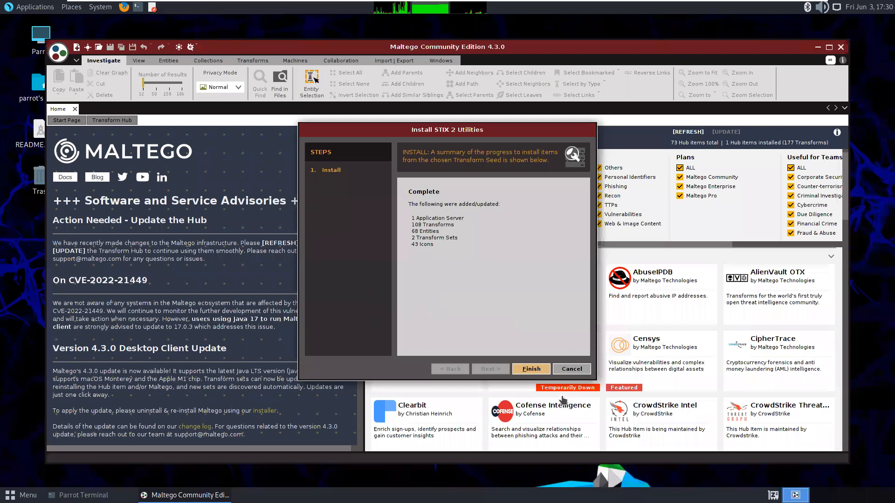
click(536, 369)
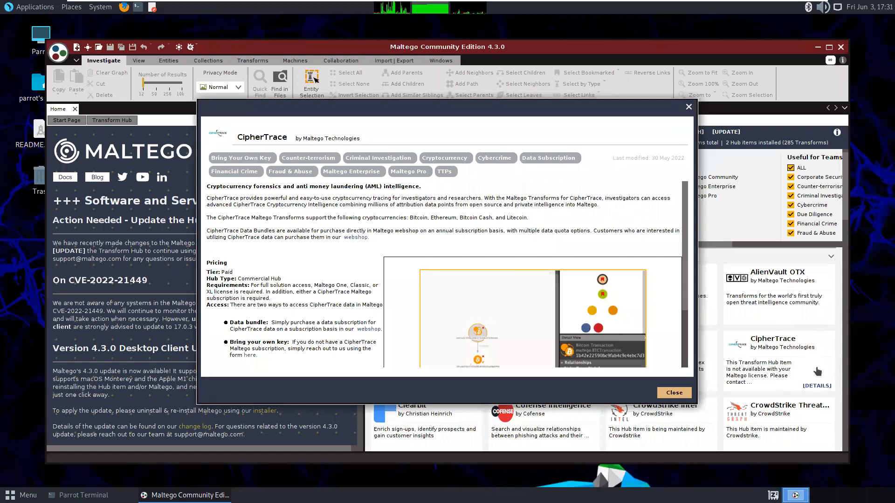
Examine the CipherTrace hub item's details and look through the other Transform Hub partners
key(Escape)
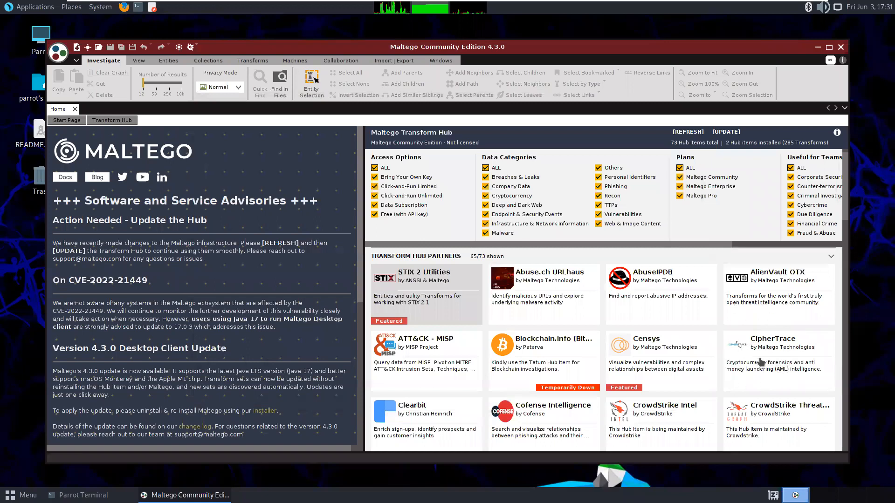
mouse_move(721, 361)
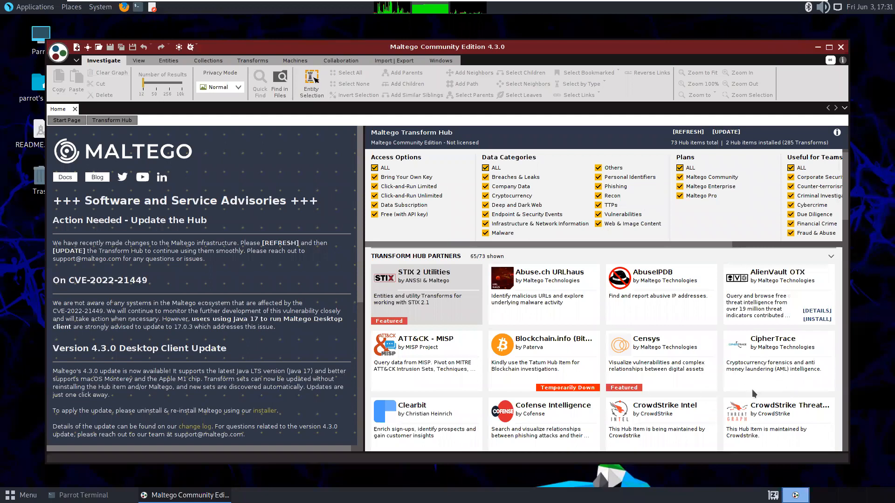
mouse_move(754, 369)
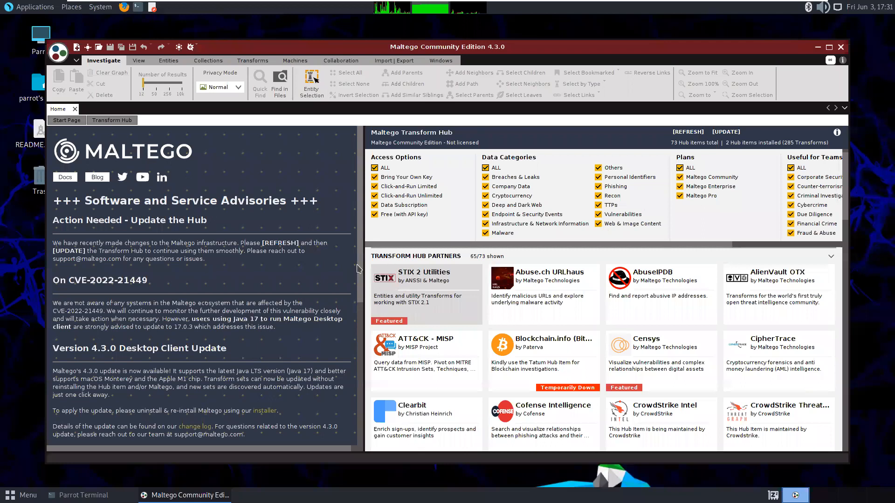
click(817, 386)
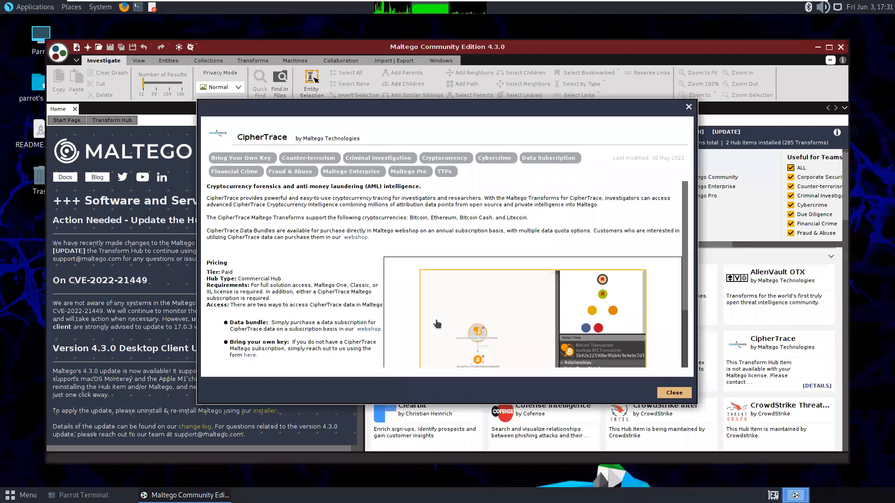
key(Escape)
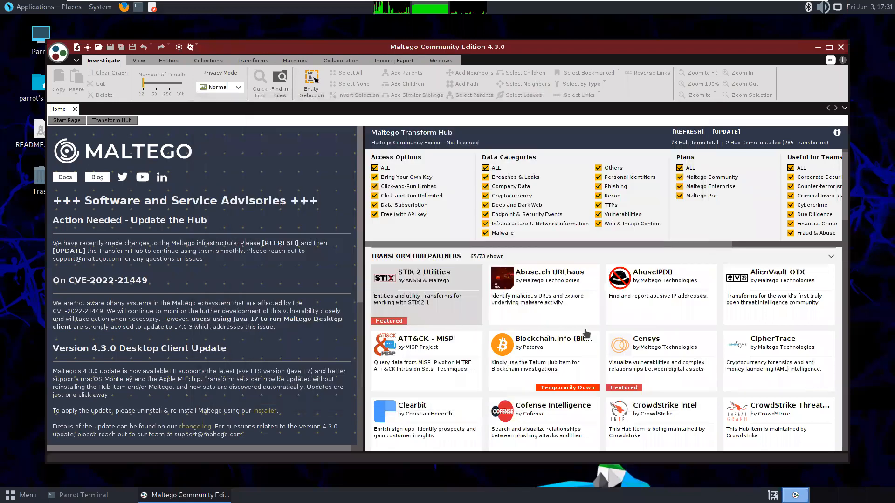
scroll(583, 333, down, 3)
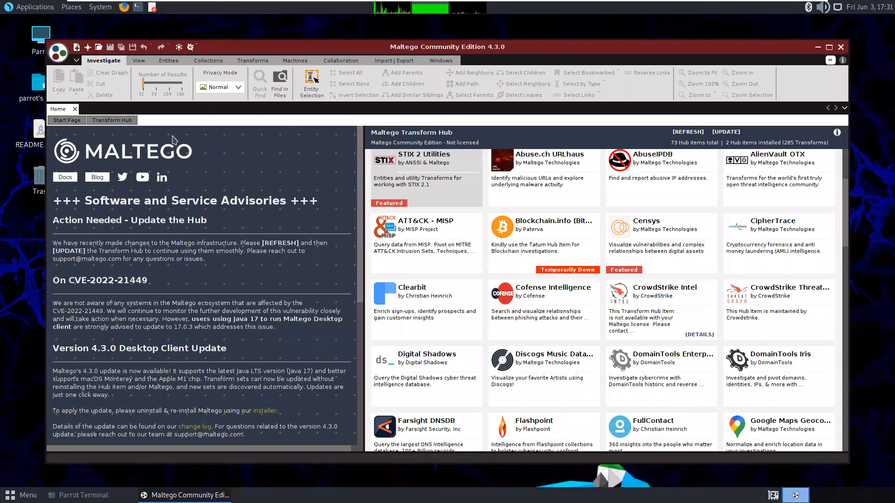
Start setting up a machine run and choose the URL To Network And Domain Information machine
click(298, 61)
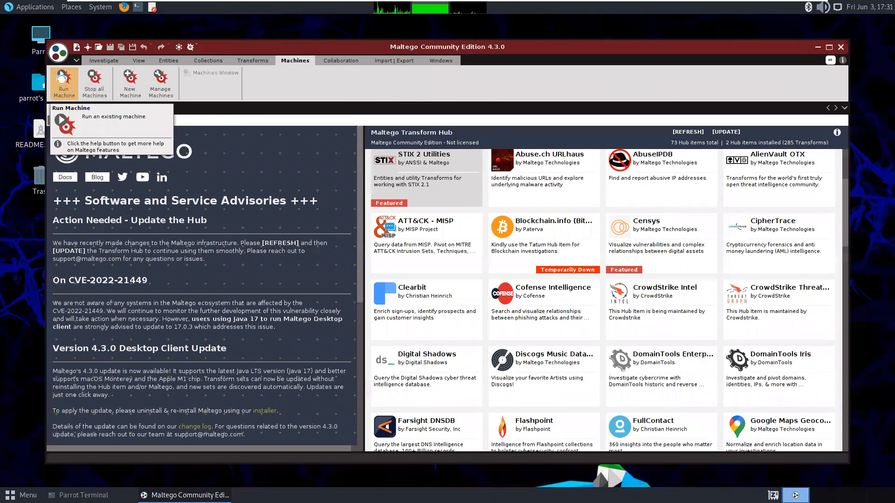
click(61, 79)
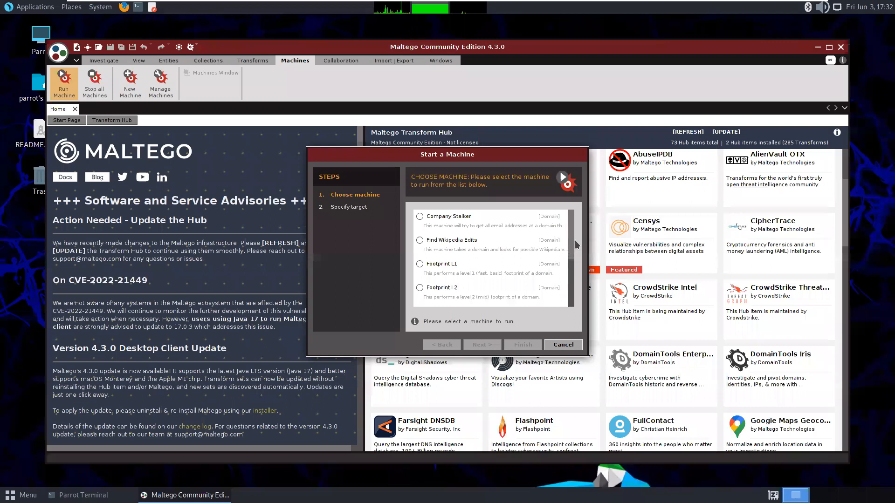
scroll(571, 231, down, 3)
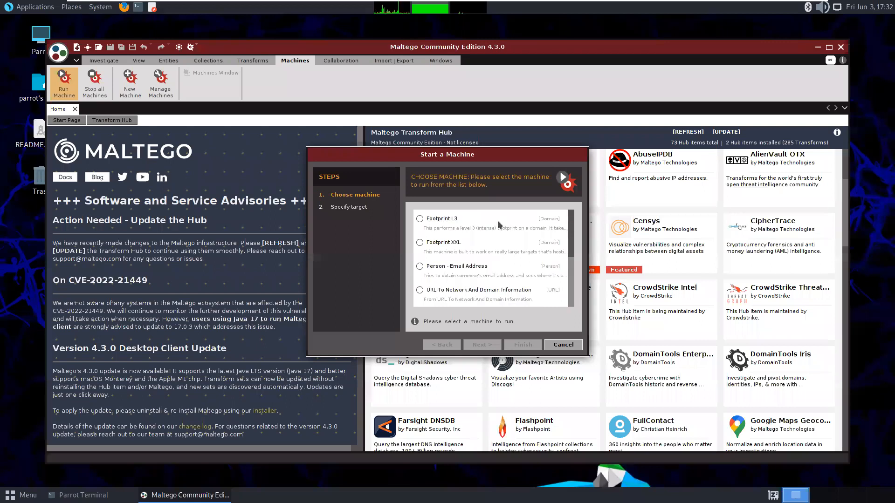
scroll(420, 243, up, 3)
click(420, 240)
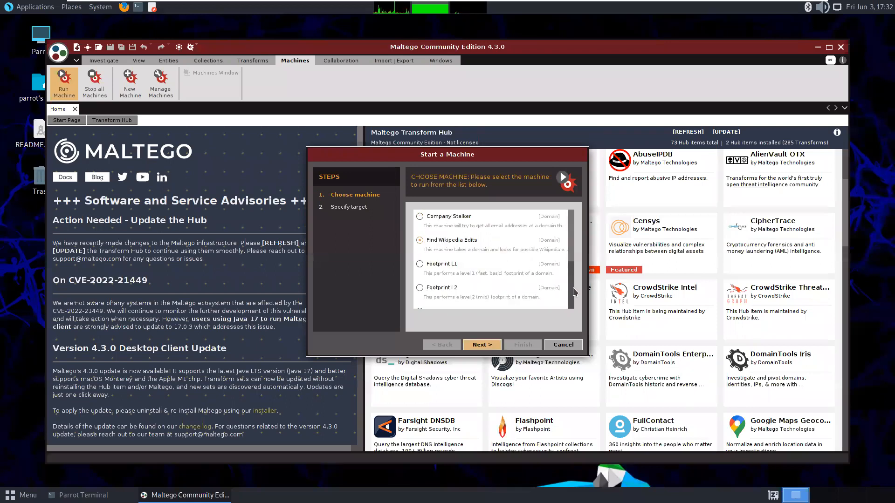
key(Up)
scroll(504, 298, down, 3)
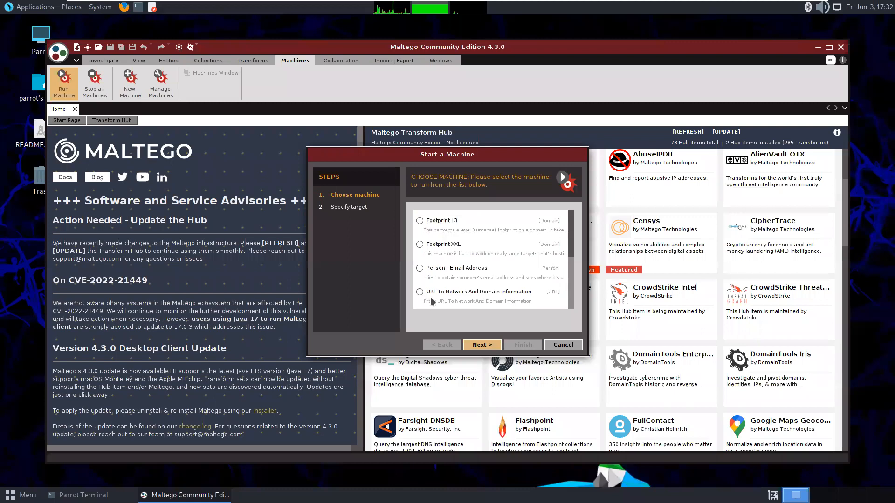
click(482, 297)
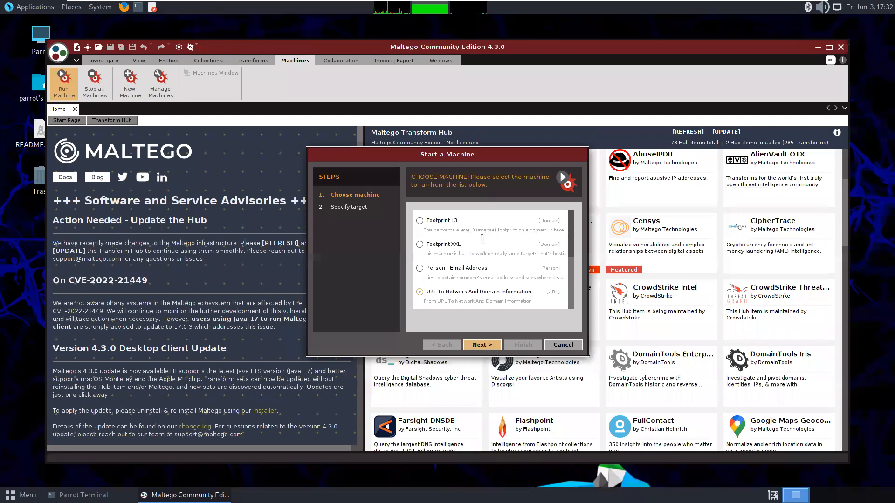
key(Return)
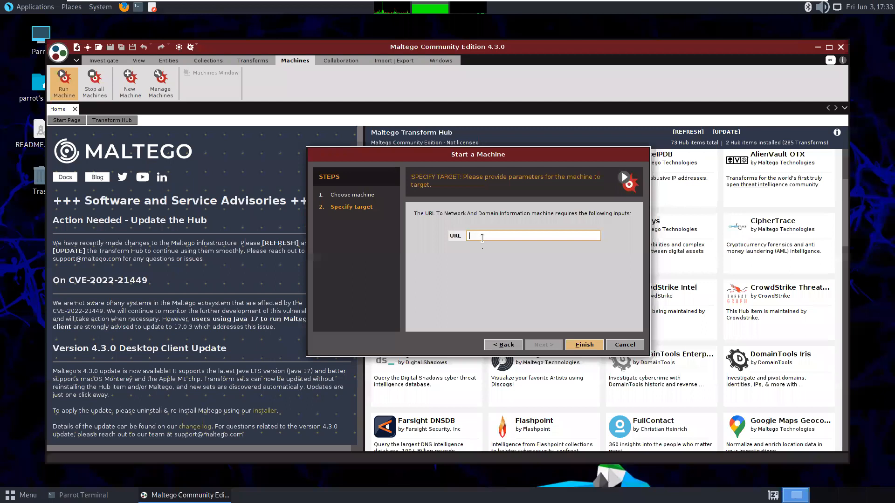
text(Www)
key(BackSpace)
key(BackSpace)
key(BackSpace)
text(www.facebook.com)
click(584, 345)
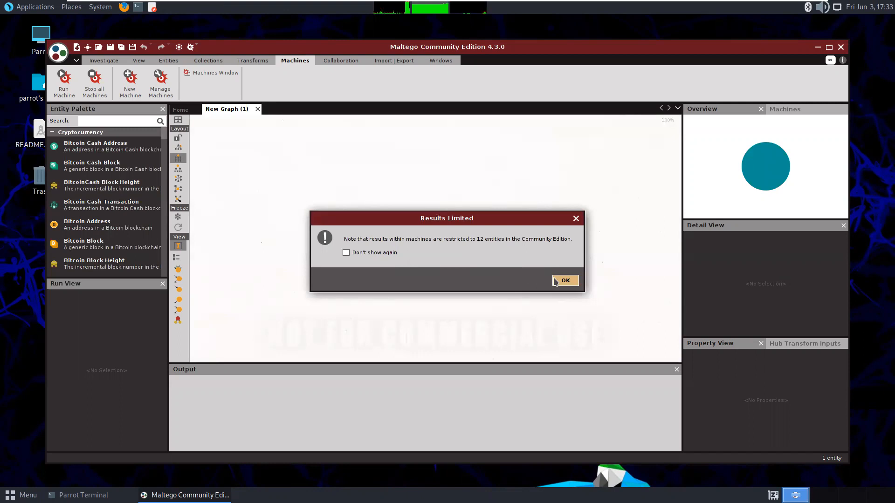
click(557, 281)
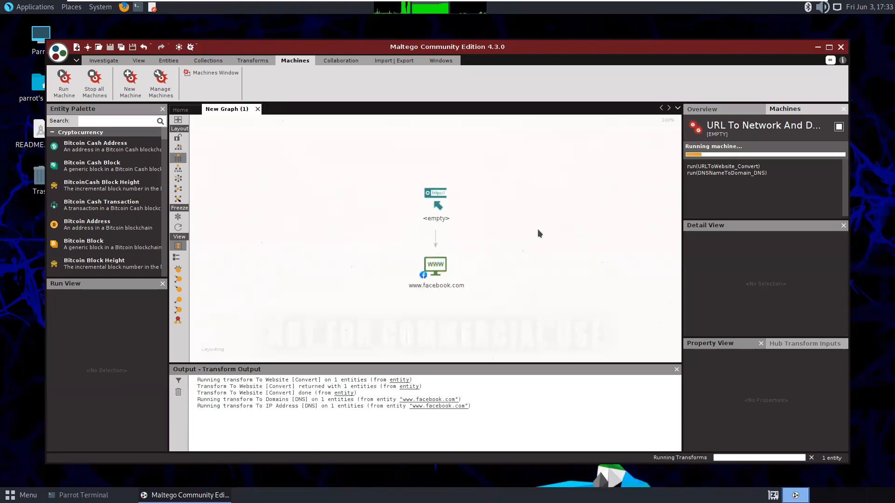
click(434, 265)
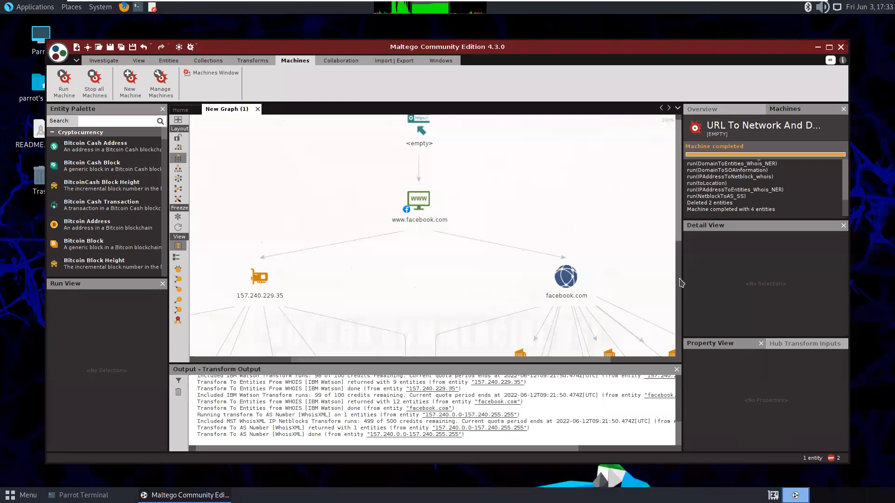
scroll(441, 354, down, 5)
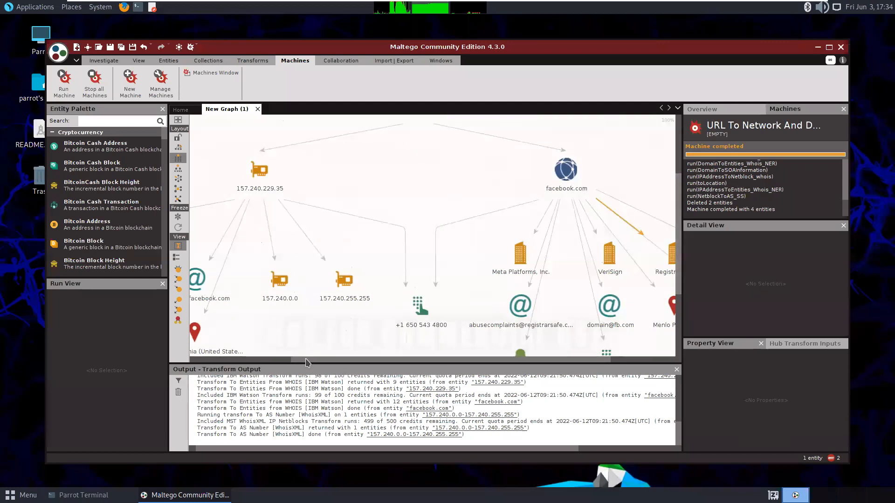
drag(380, 359, 281, 359)
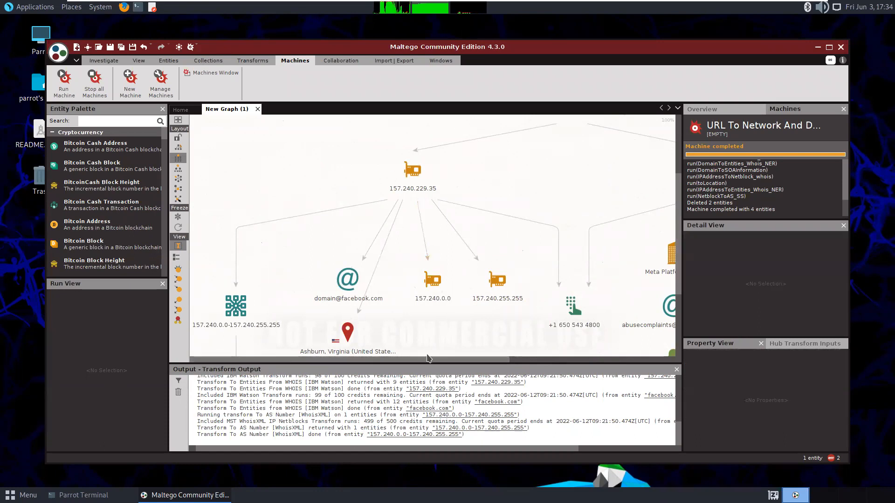
drag(436, 360, 488, 360)
scroll(421, 362, left, 3)
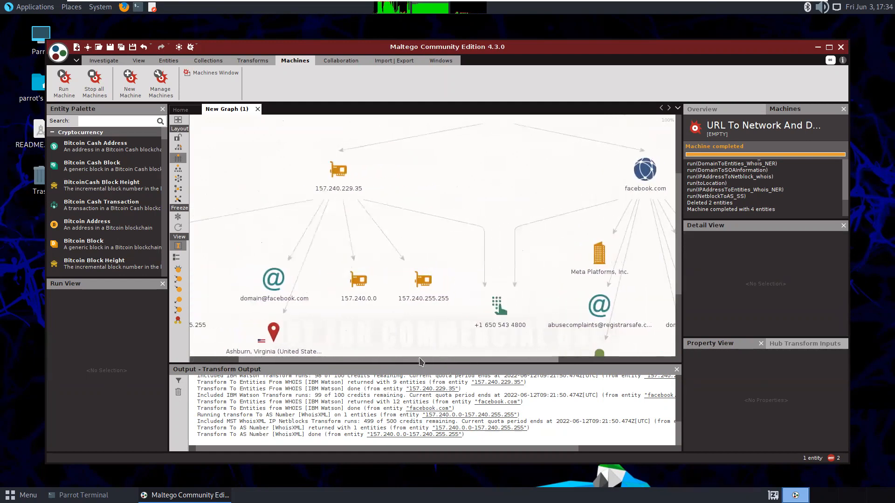
Examine the organisation, email, phone, location and name server entities branching from the facebook.com domain
drag(497, 359, 579, 361)
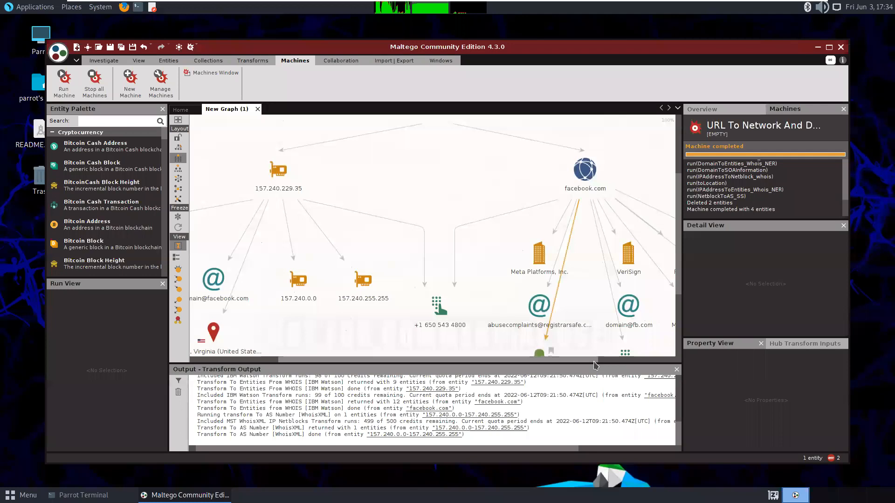
scroll(594, 364, right, 3)
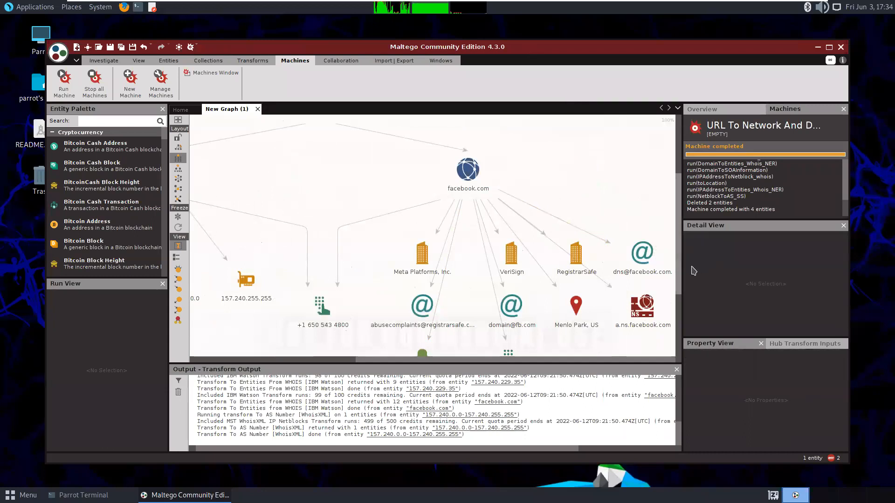
drag(679, 272, 687, 338)
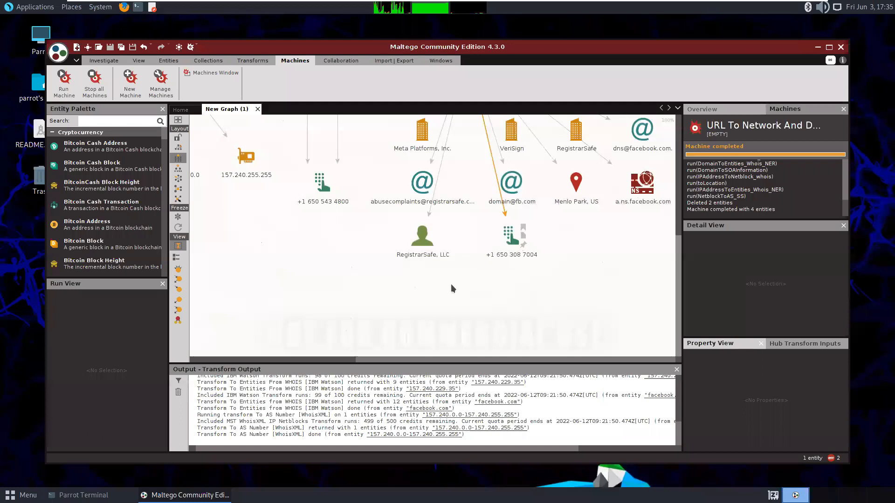
Close the facebook.com graph without saving and choose the Company Stalker machine for a new run
key(ctrl+w)
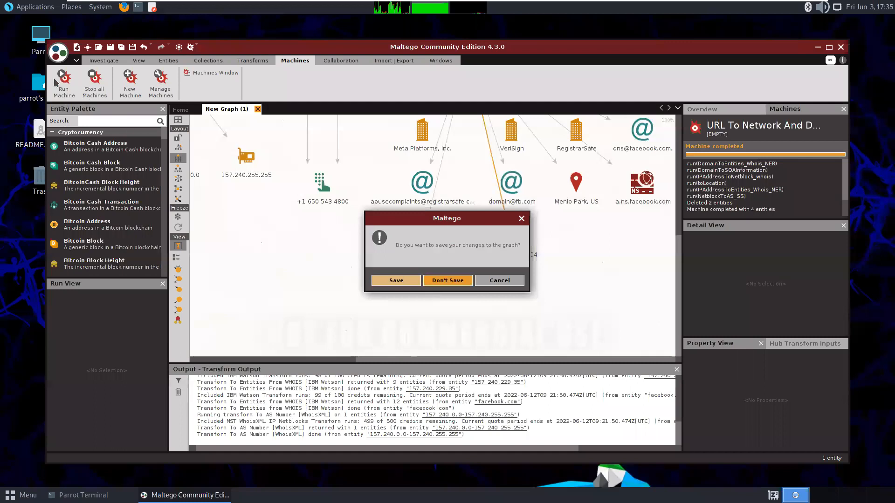
key(Return)
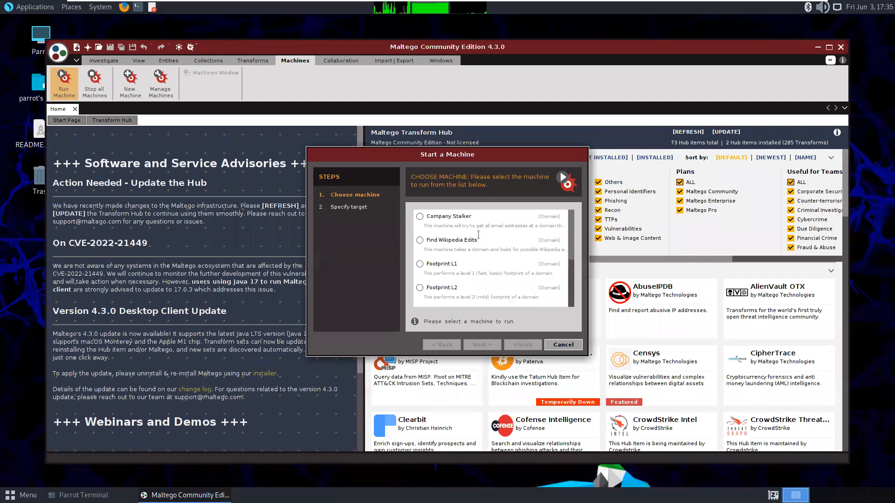
double_click(478, 233)
text(www)
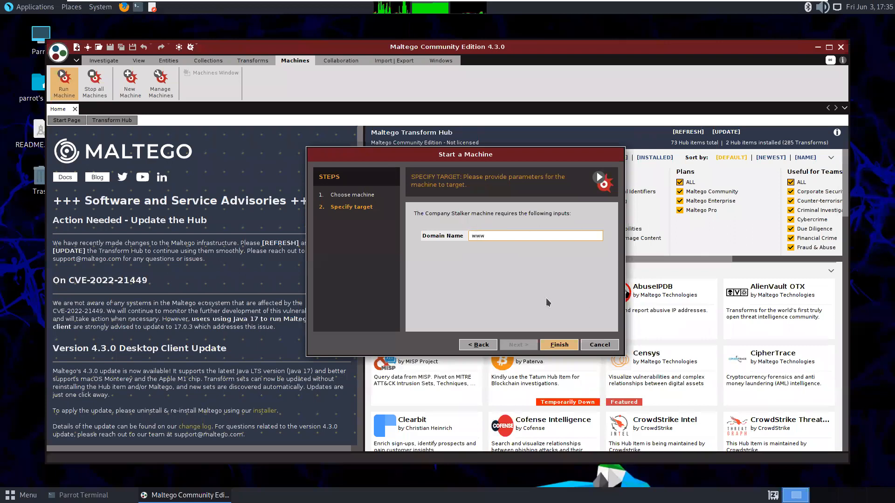
text(.google.co)
click(559, 345)
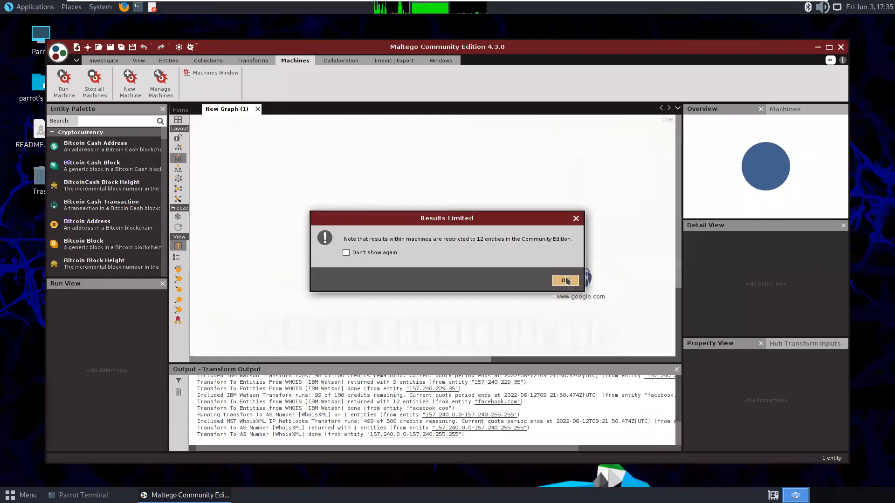
click(566, 278)
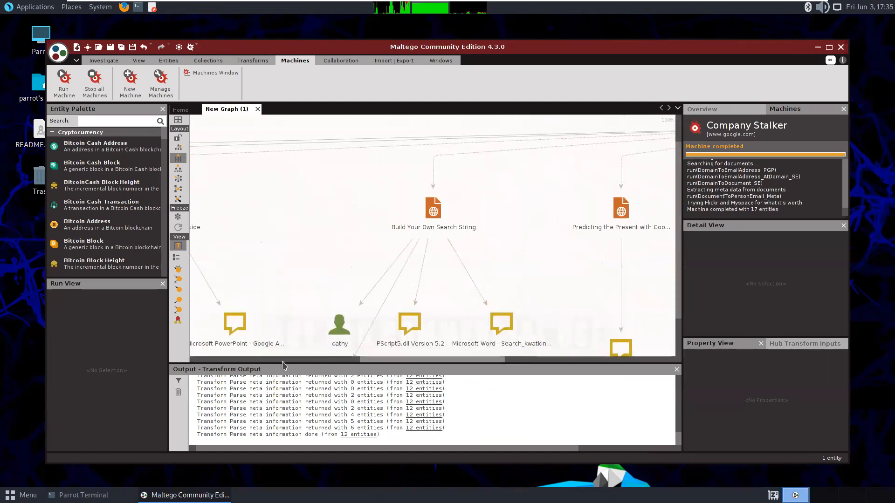
click(303, 360)
drag(337, 359, 508, 364)
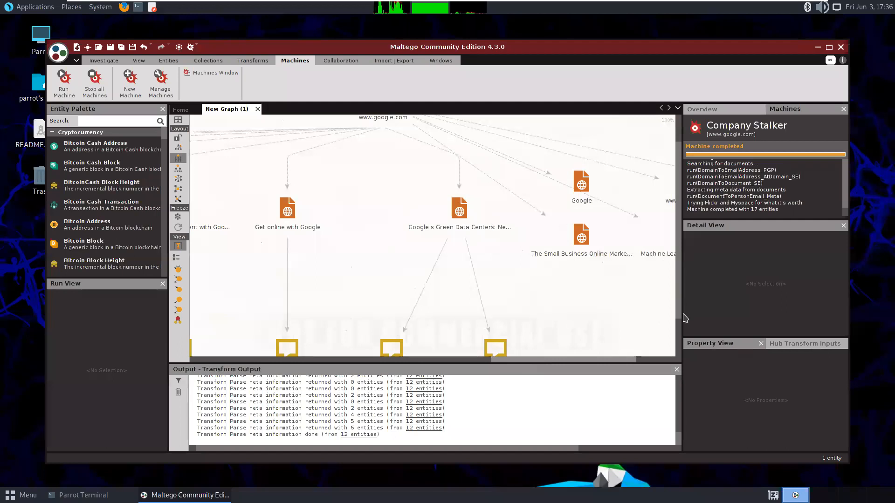
drag(683, 314, 679, 314)
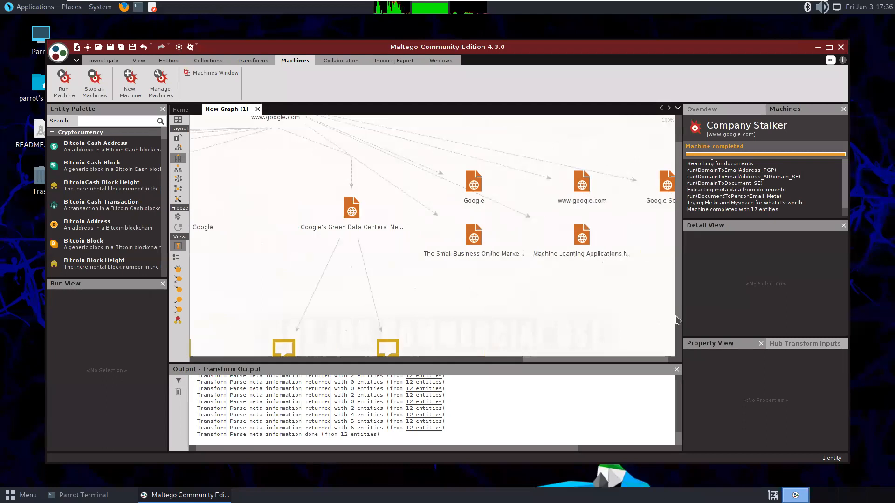
drag(677, 285, 677, 286)
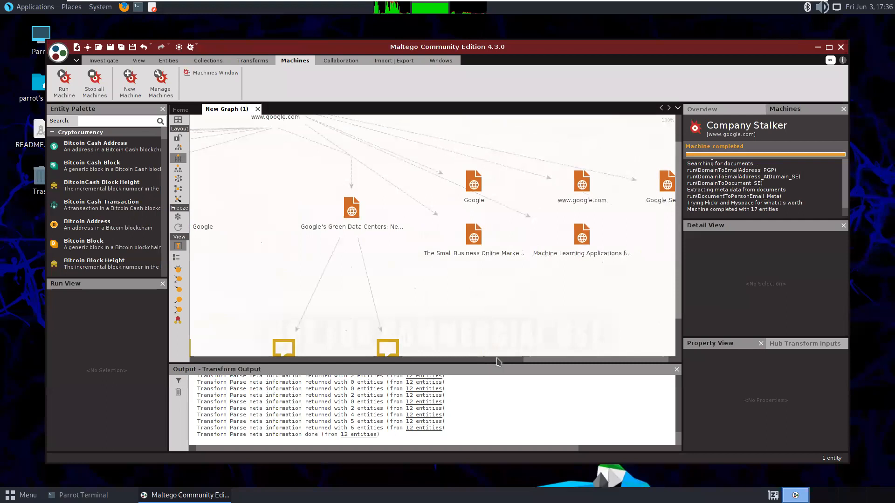
scroll(549, 362, up, 5)
drag(482, 362, 234, 365)
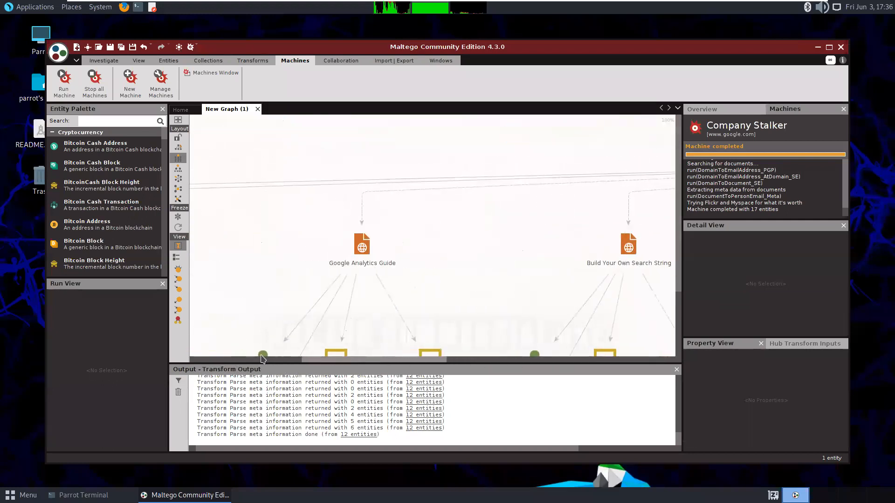
drag(452, 343, 440, 359)
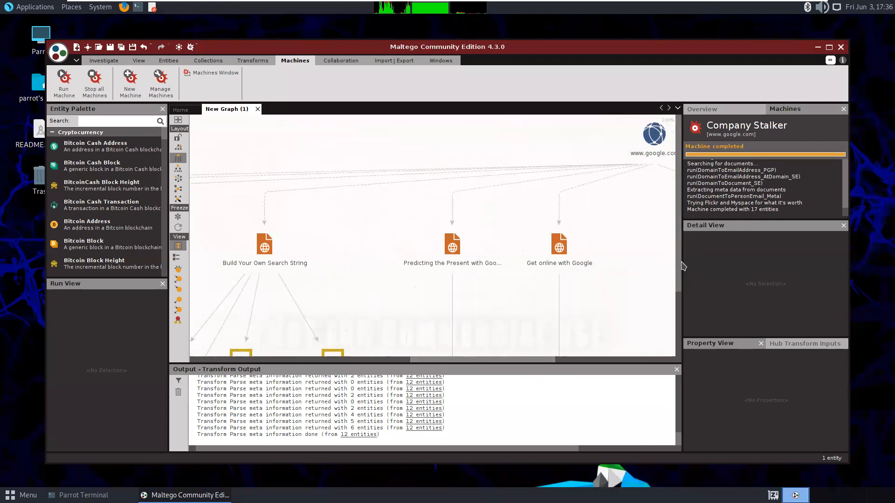
drag(678, 278, 681, 349)
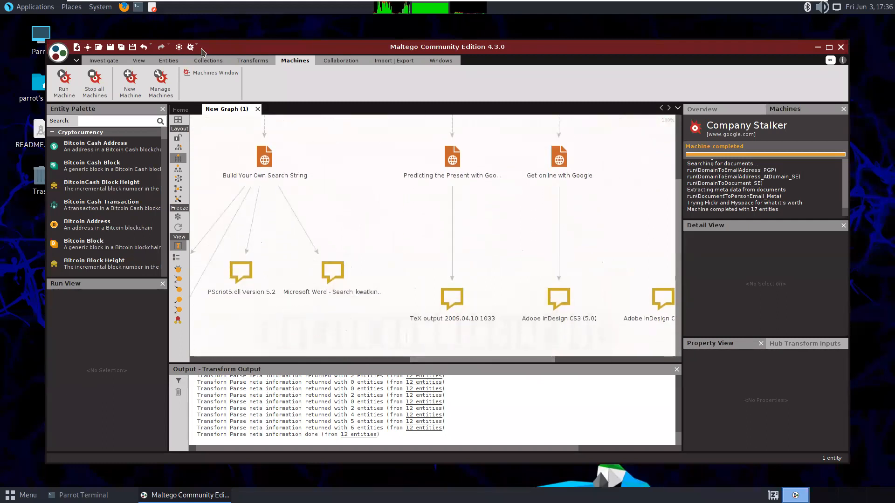
click(257, 109)
click(441, 280)
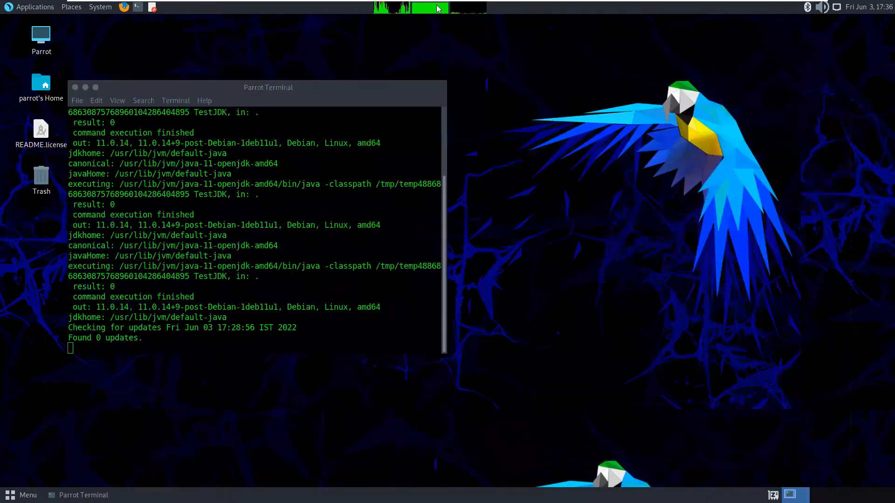
click(53, 478)
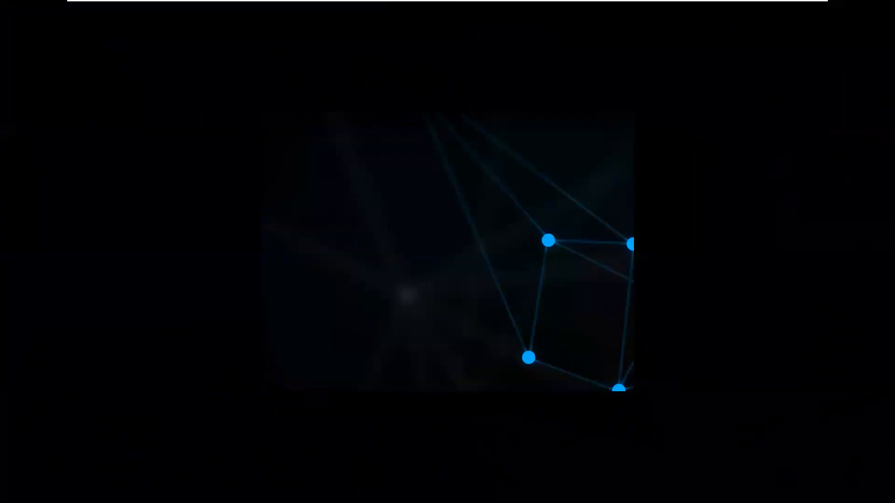